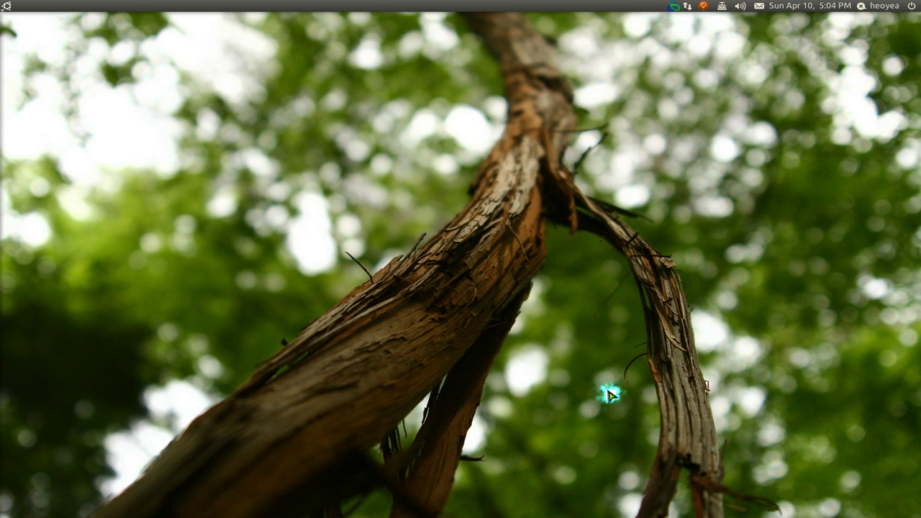
Start winetricks from a new terminal opened via Kupfer, then choose 'Install an app'
key("ctrl+space")
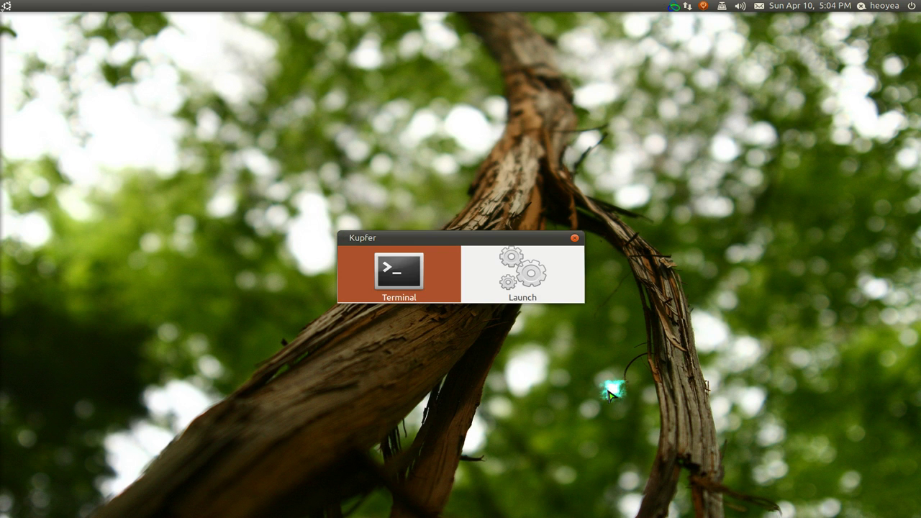
key("Return")
type("winetr")
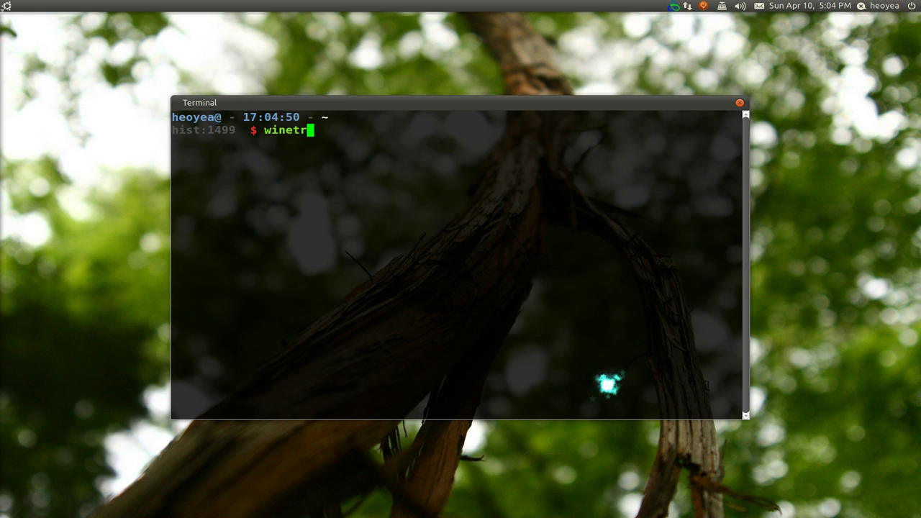
key("Tab")
key("Return")
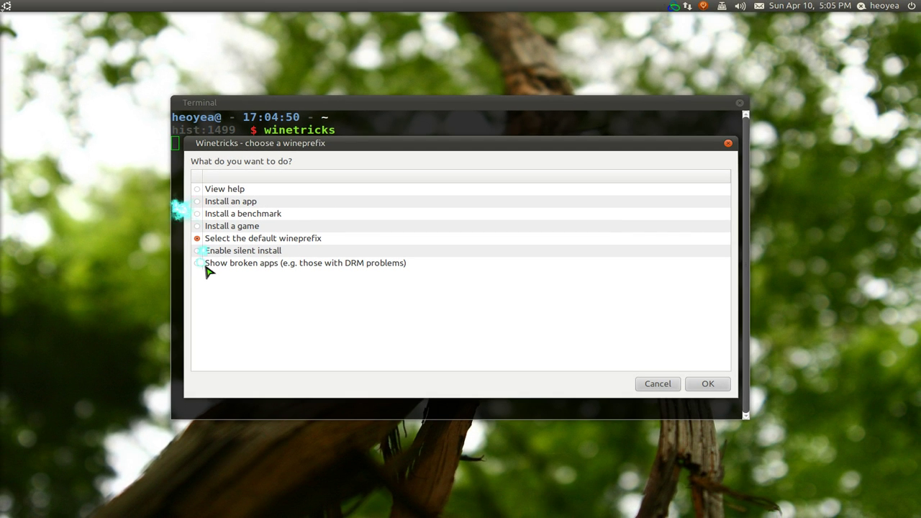
left_click(199, 203)
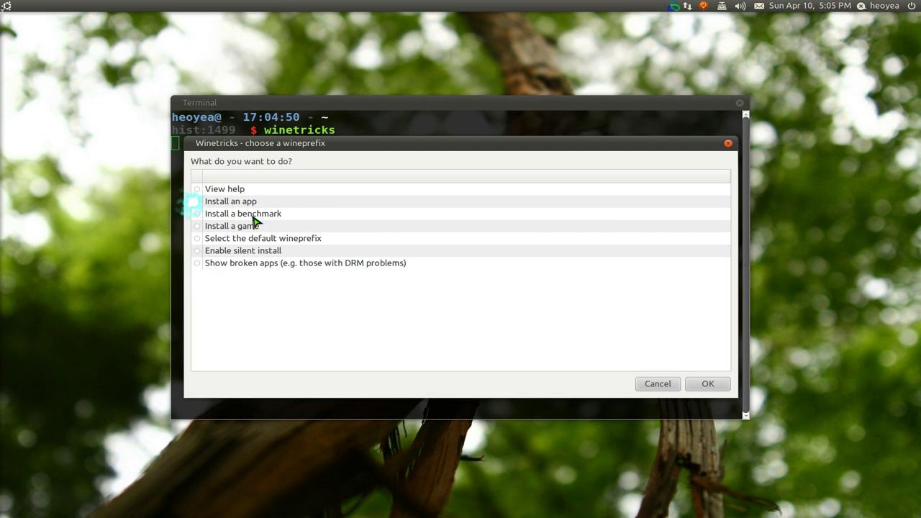
Scroll through the app packages' publishers, years and sizes, then cancel without installing
left_click(706, 385)
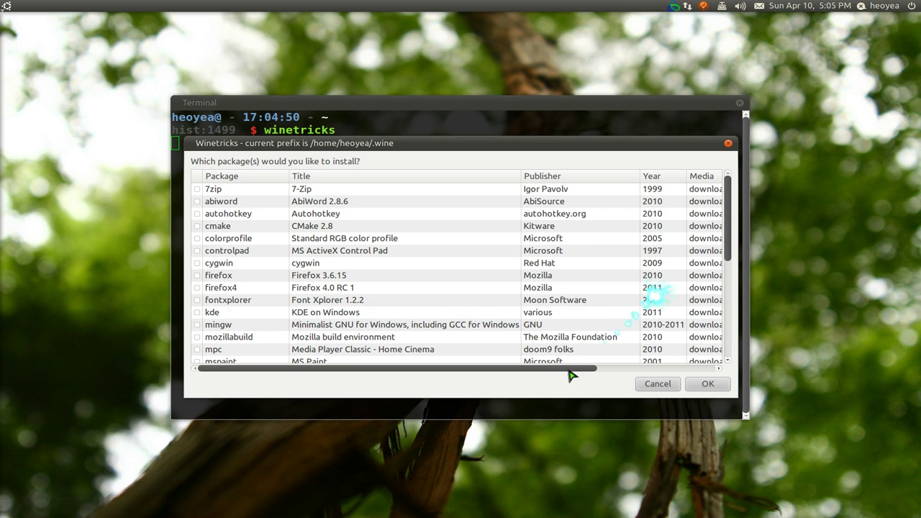
left_click_drag(572, 370, 666, 379)
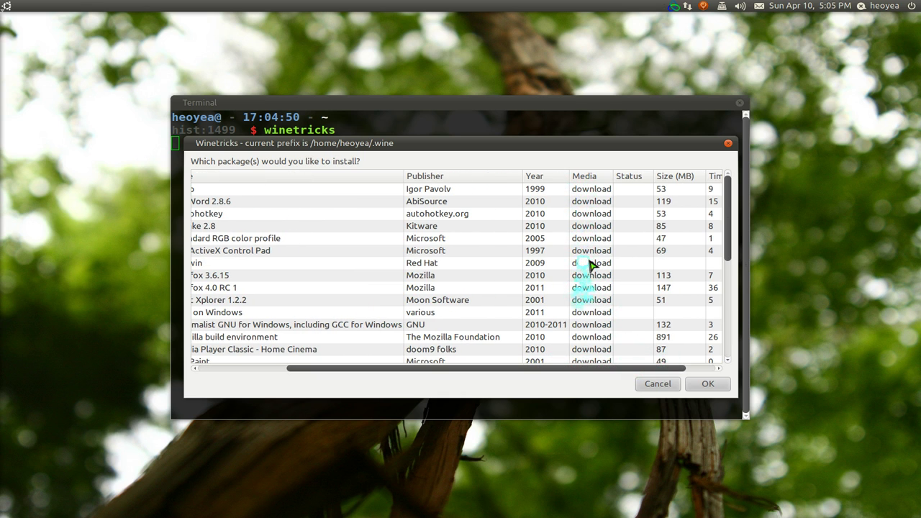
scroll(589, 274, "down", 2)
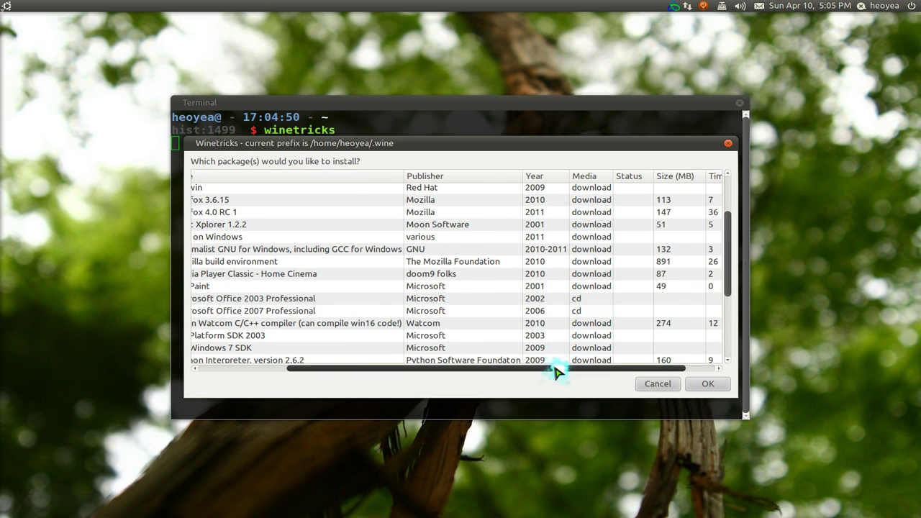
left_click_drag(555, 370, 436, 370)
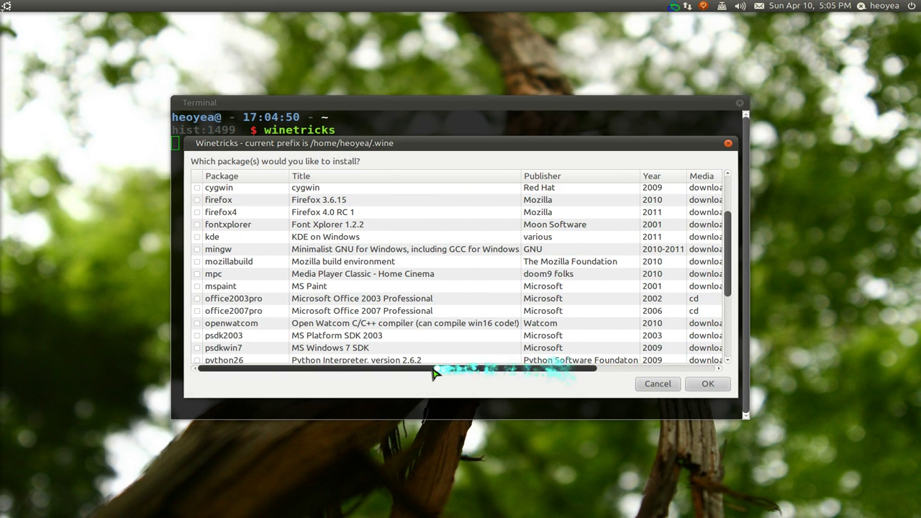
left_click(655, 385)
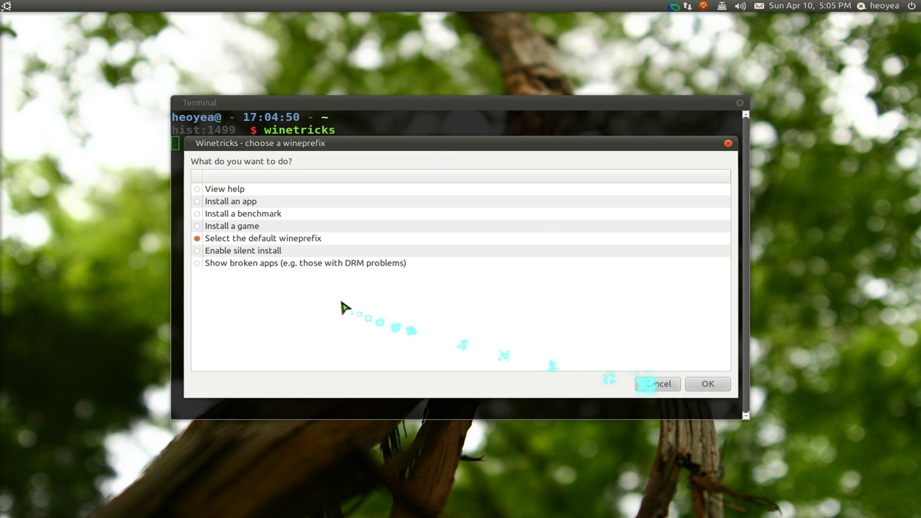
View the five benchmarks, cancel, then bring up the installable games list
left_click(197, 214)
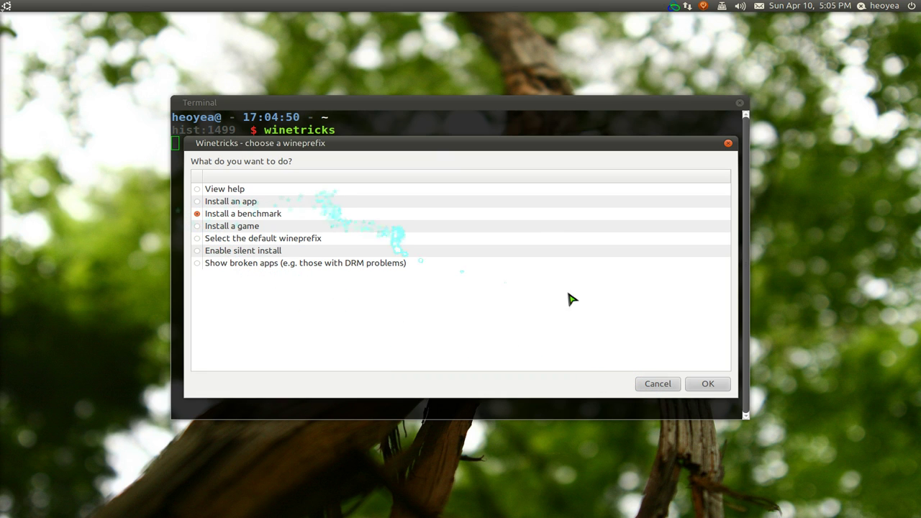
left_click(700, 385)
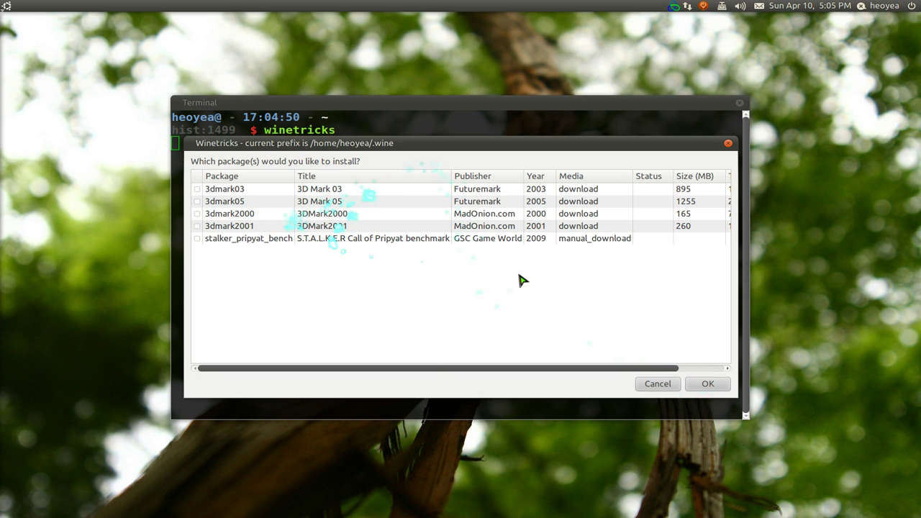
left_click(652, 383)
left_click(197, 226)
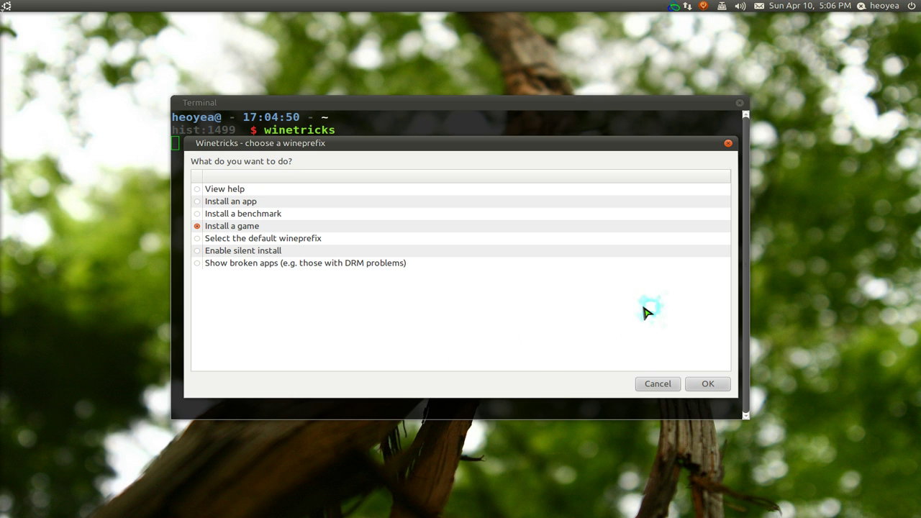
left_click(703, 384)
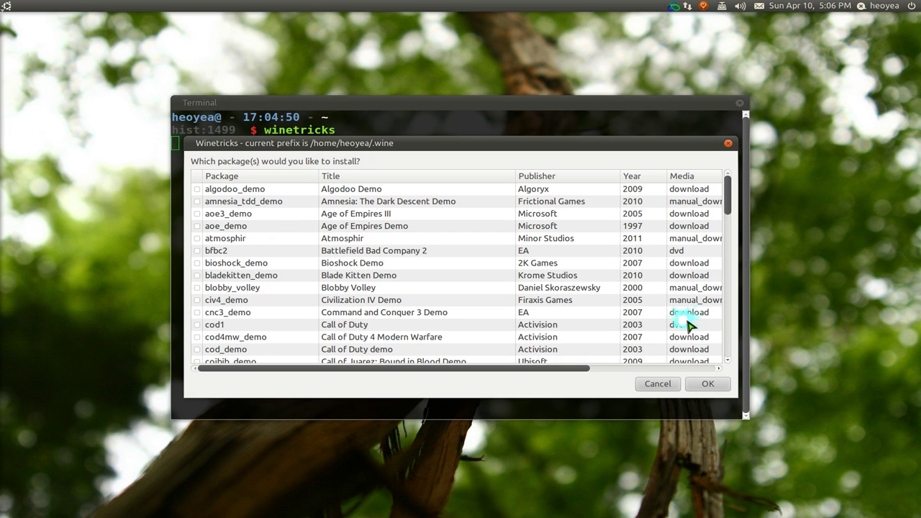
Scroll down the game and demo packages, cancel, and continue with the default wine prefix
scroll(688, 321, "down", 5)
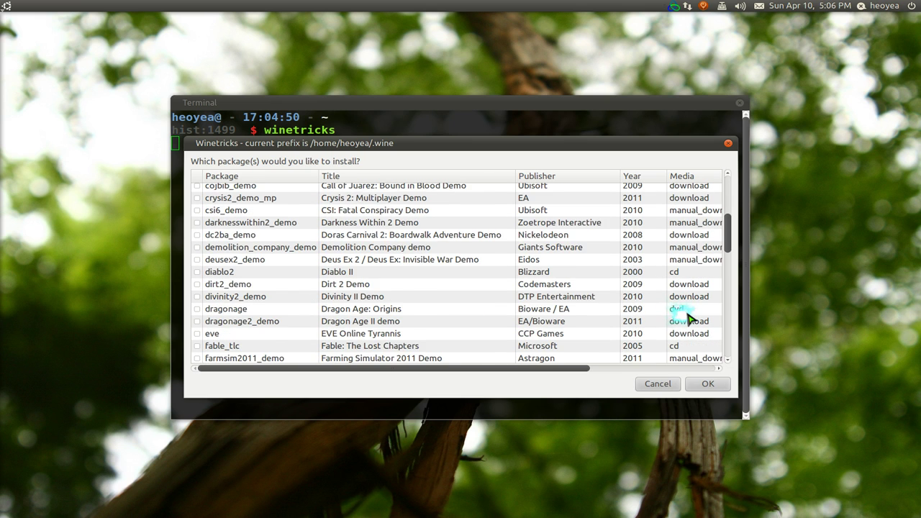
scroll(688, 320, "down", 2)
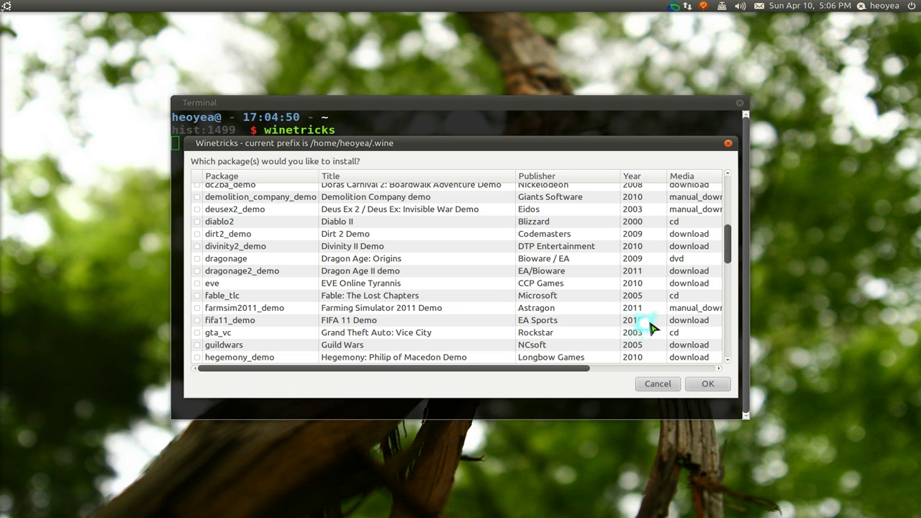
left_click(657, 385)
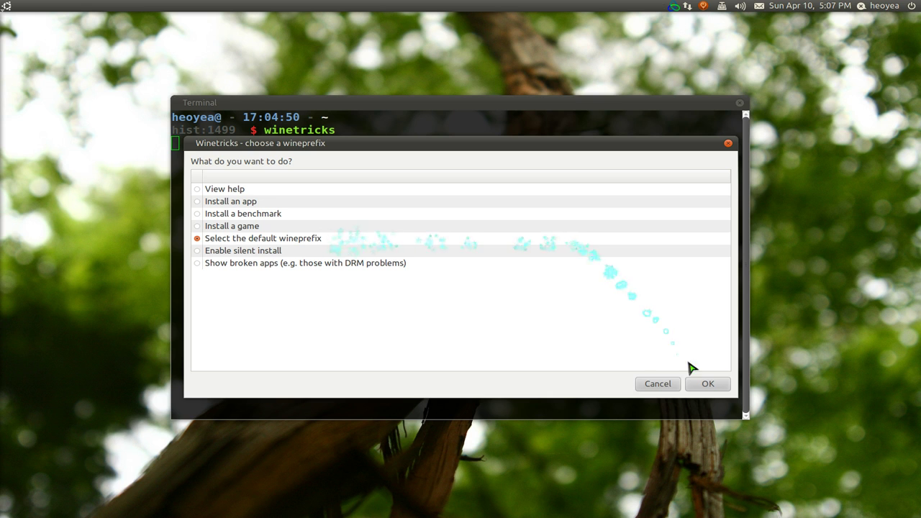
left_click(701, 384)
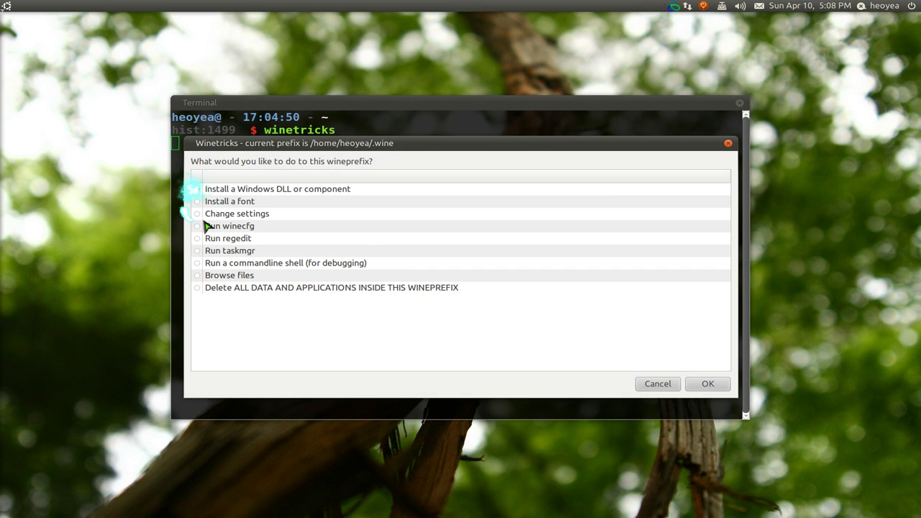
Choose 'Install a Windows DLL or component' as the default prefix's action
left_click(210, 190)
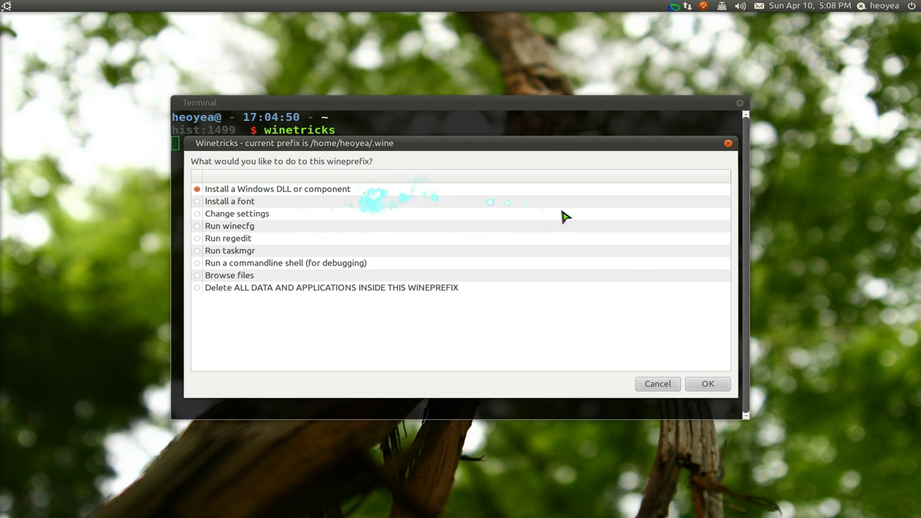
Scroll through the DLL and component packages, unticking d3dx9_31, then cancel without installing
left_click(709, 384)
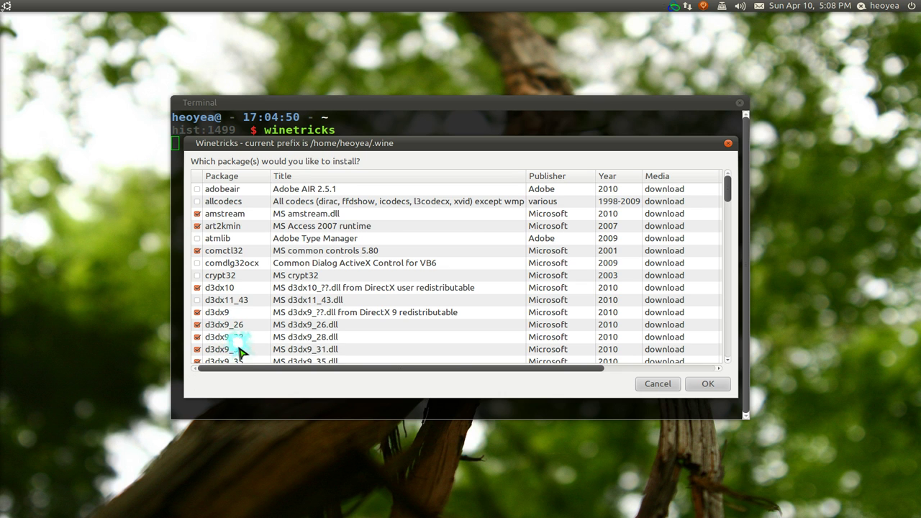
scroll(241, 352, "down", 2)
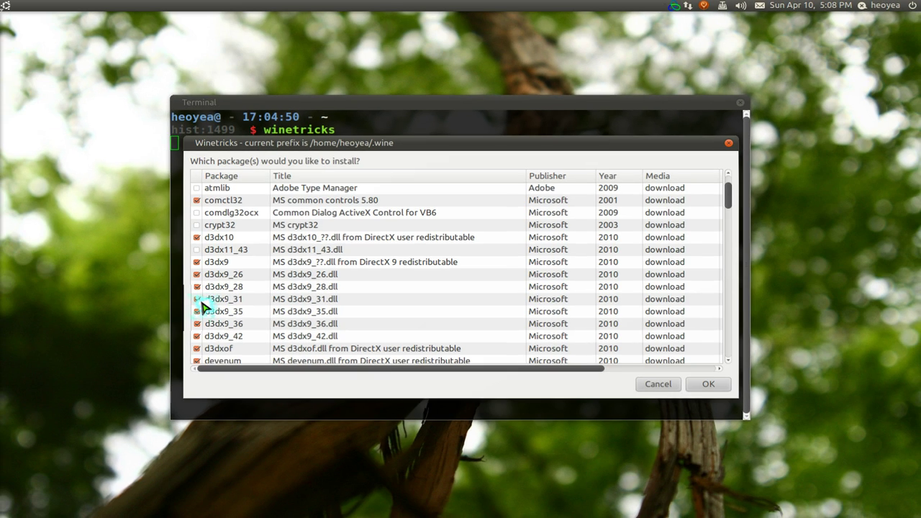
left_click(192, 296)
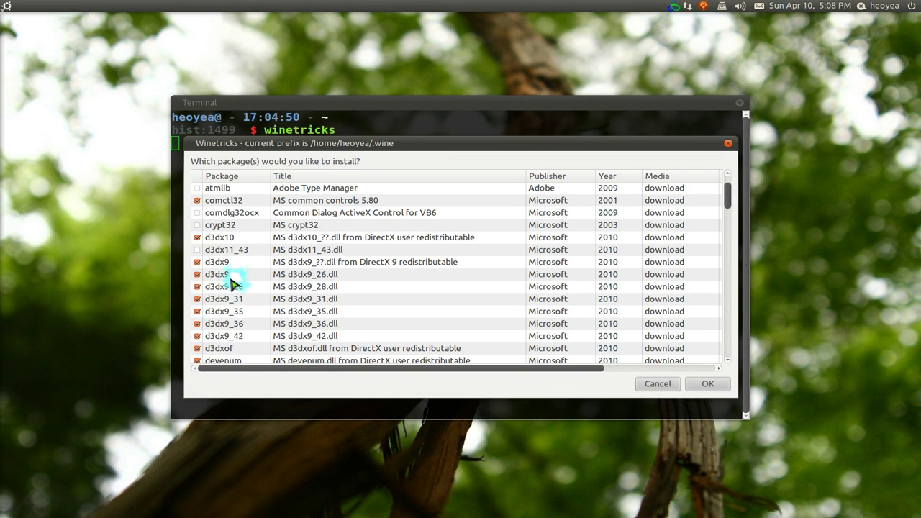
scroll(232, 282, "up", 2)
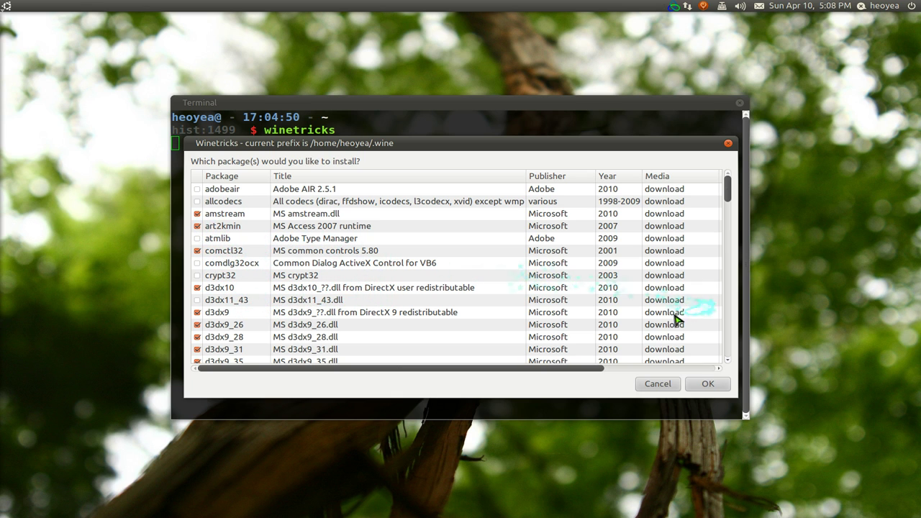
scroll(611, 304, "down", 5)
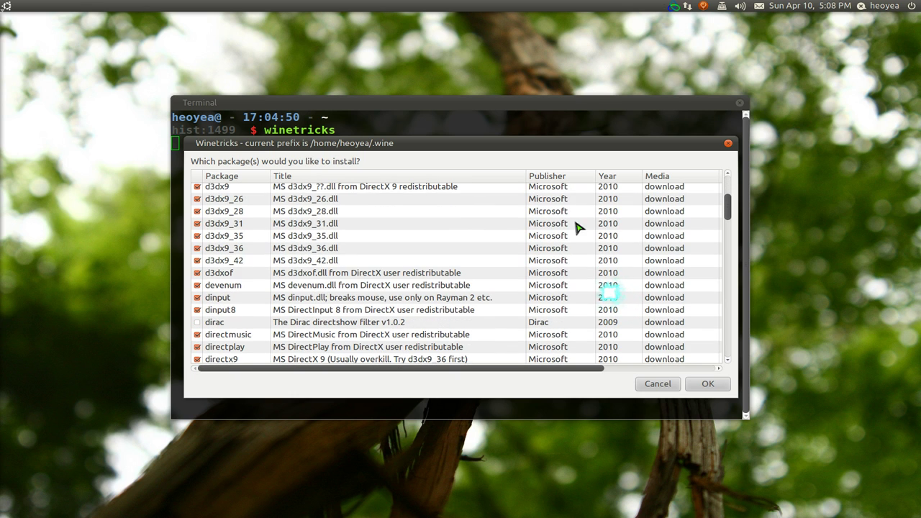
scroll(246, 284, "down", 4)
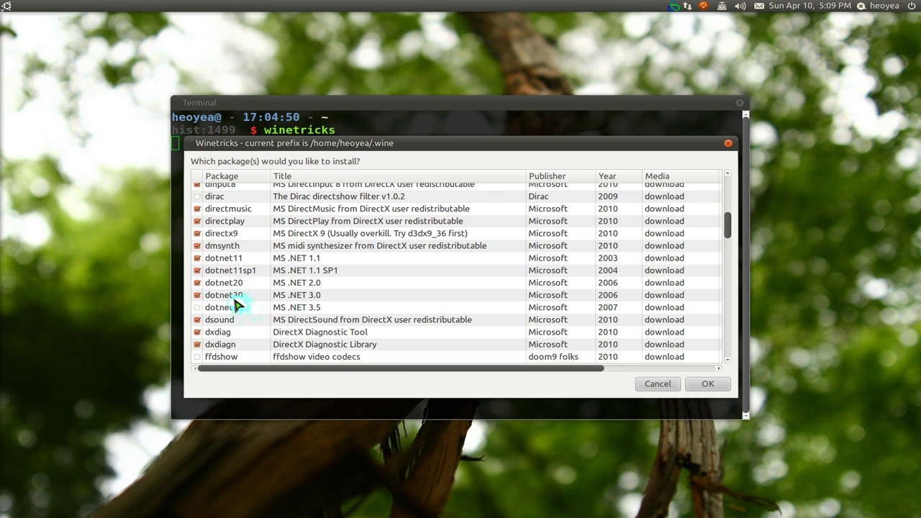
scroll(237, 306, "down", 2)
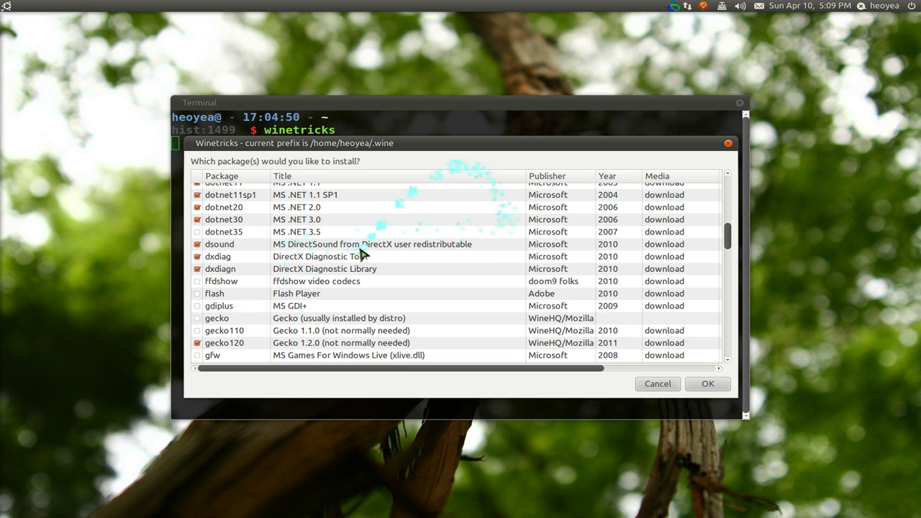
left_click(658, 385)
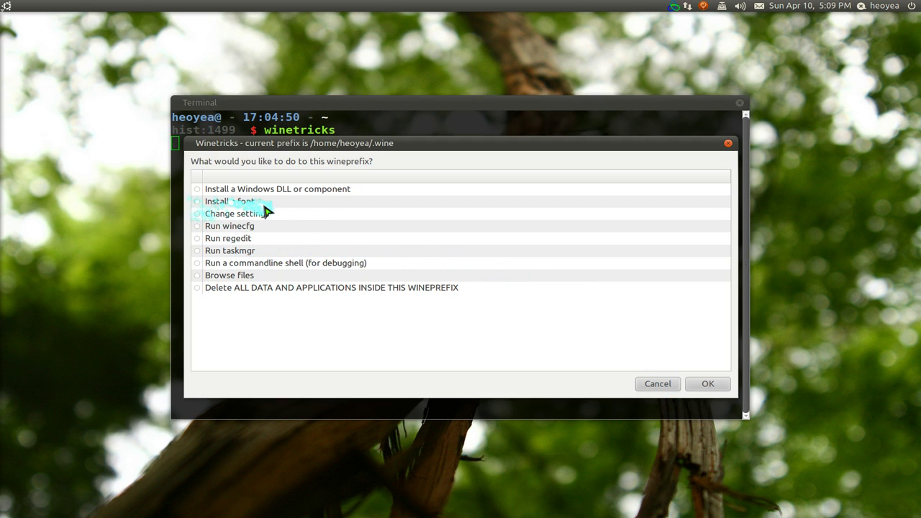
Look over the prefix settings list without changing anything, then launch winecfg
left_click(197, 214)
left_click(707, 385)
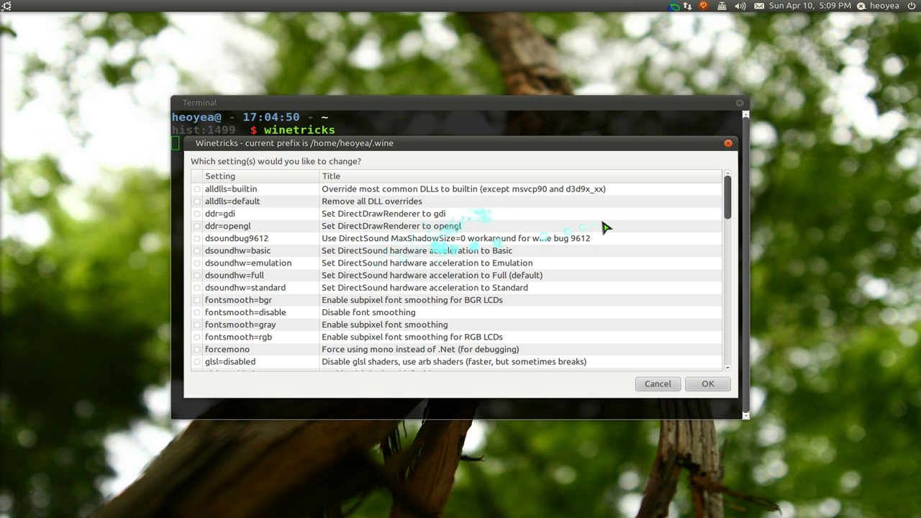
left_click_drag(725, 193, 725, 216)
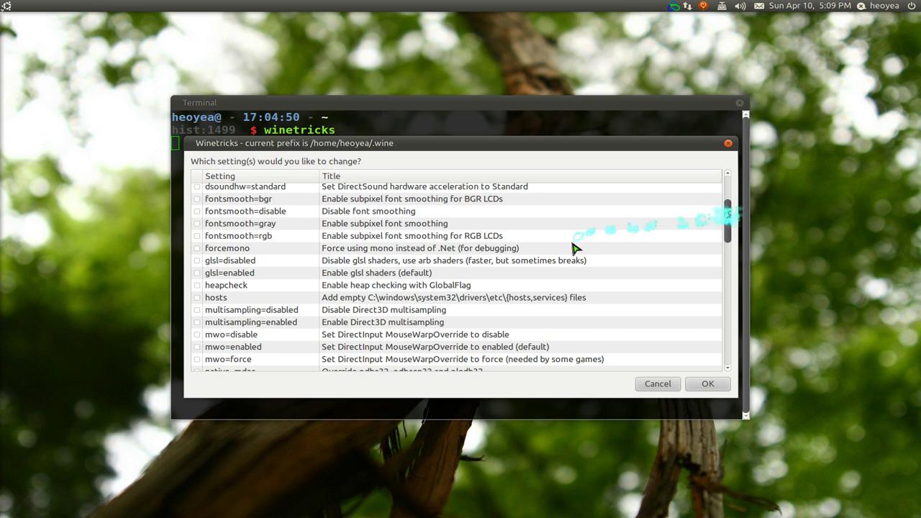
left_click(668, 382)
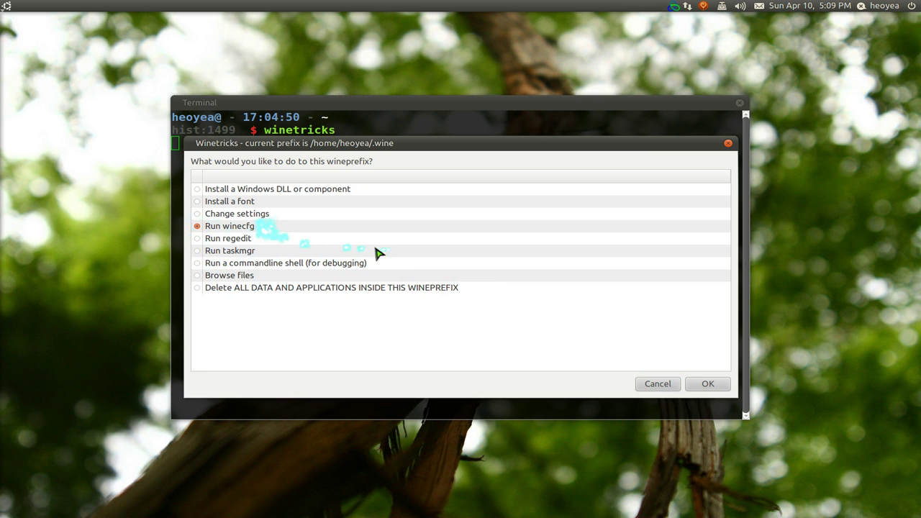
left_click(701, 384)
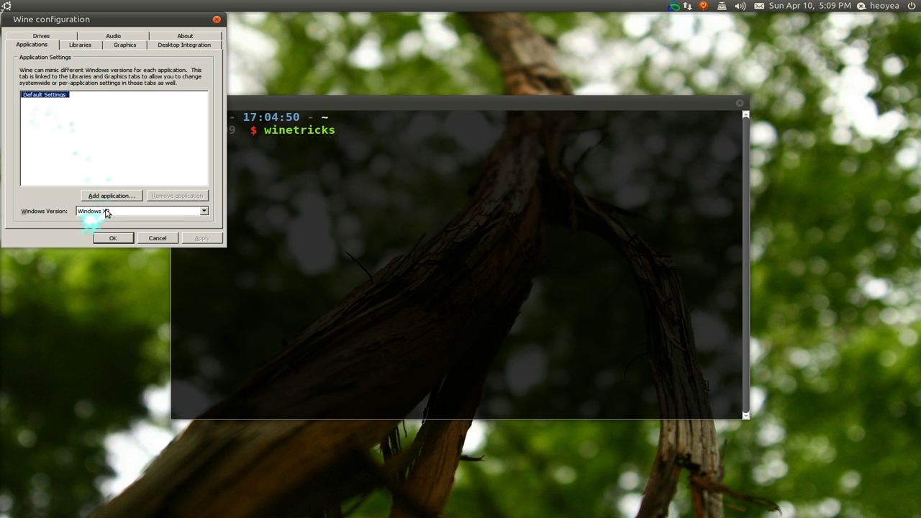
Check the Windows Version dropdown, keep Windows XP, and close Wine configuration
left_click(106, 211)
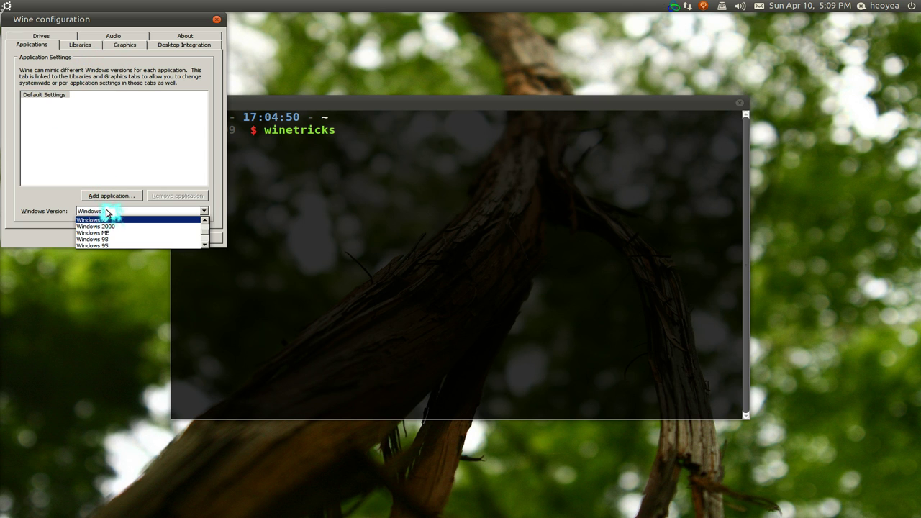
left_click(73, 202)
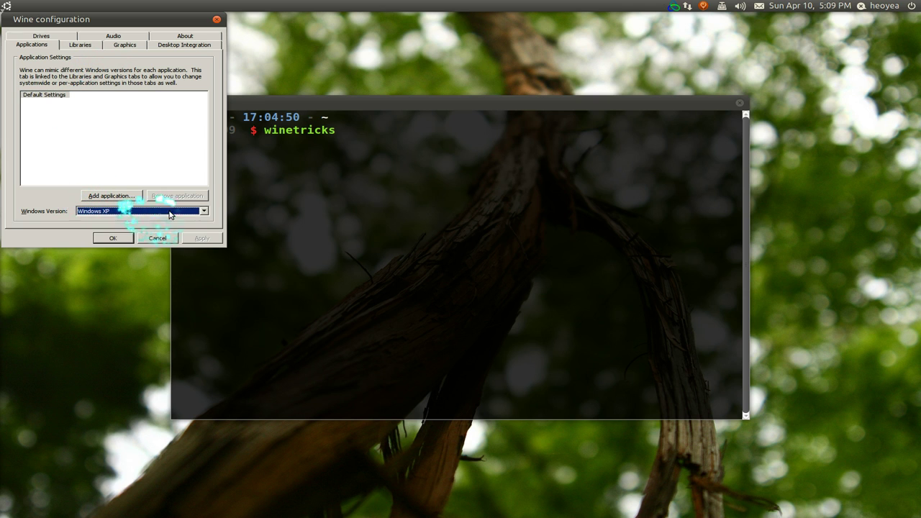
left_click(156, 238)
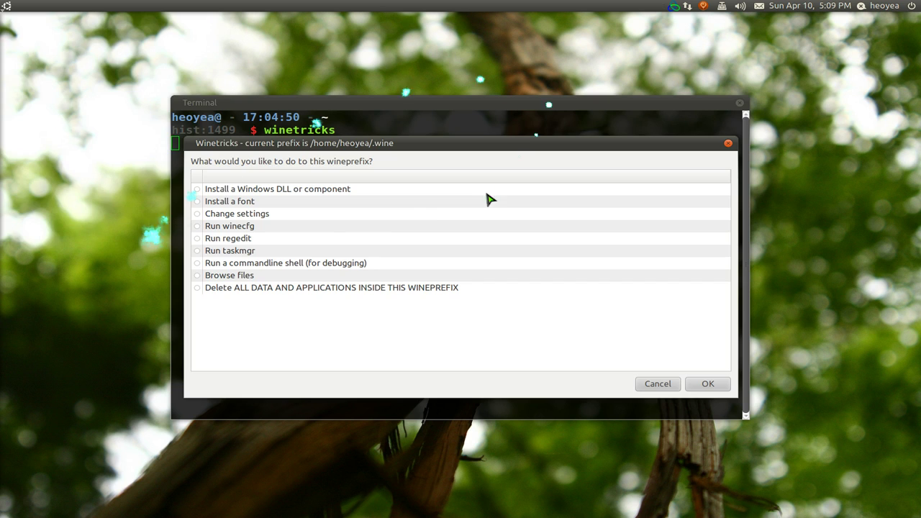
Run regedit from Winetricks to open the prefix's registry in Wine Registry Editor
left_click(196, 238)
left_click(706, 384)
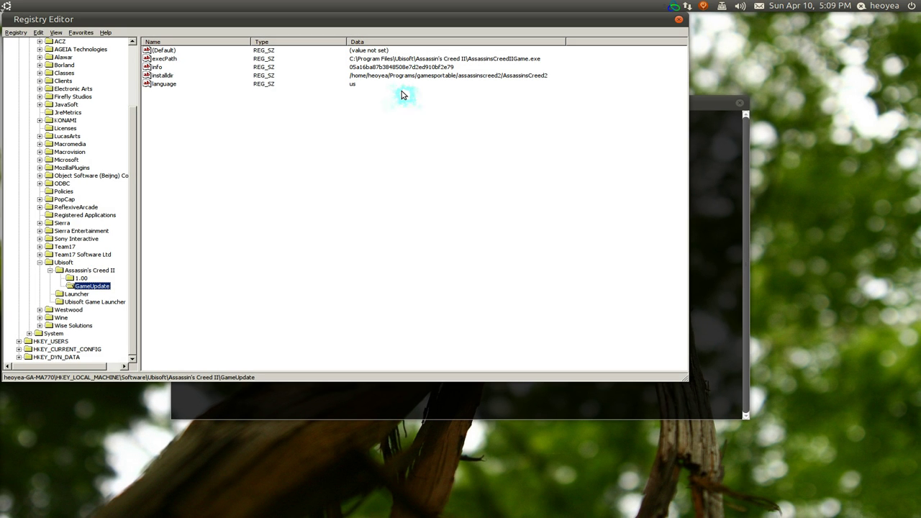
Close Registry Editor and cancel out of both Winetricks dialogs to exit
left_click(679, 19)
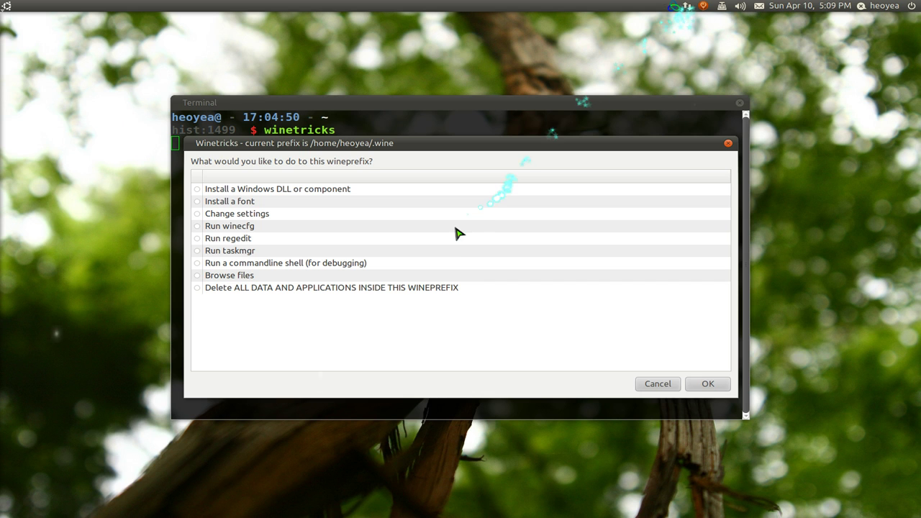
left_click(658, 384)
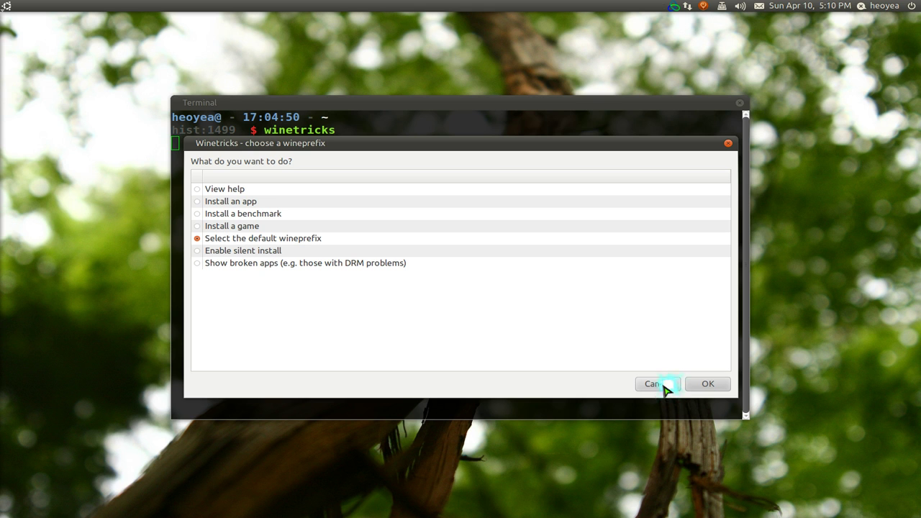
left_click(655, 384)
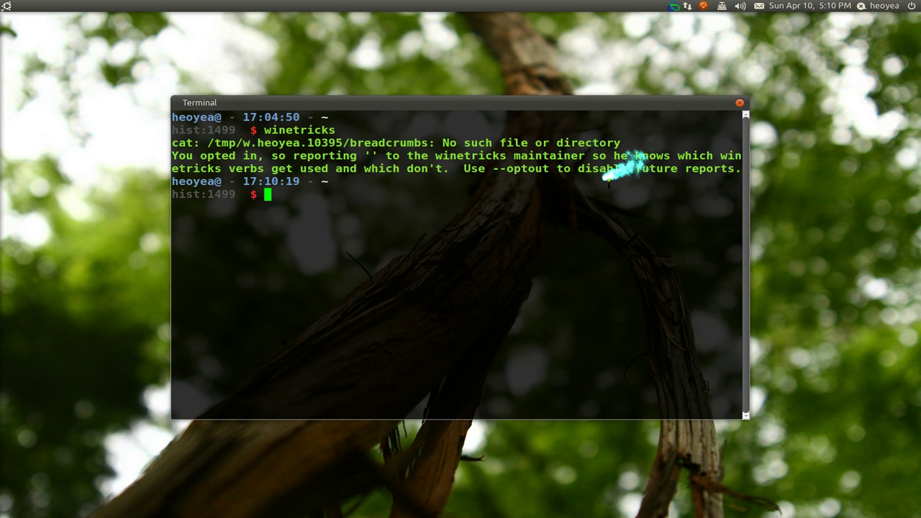
mouse_move(1, 174)
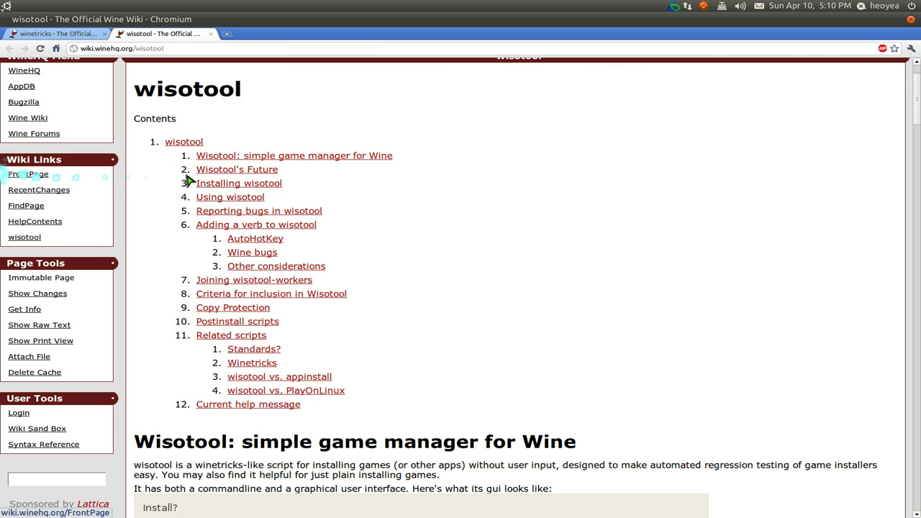
scroll(538, 288, "down", 1)
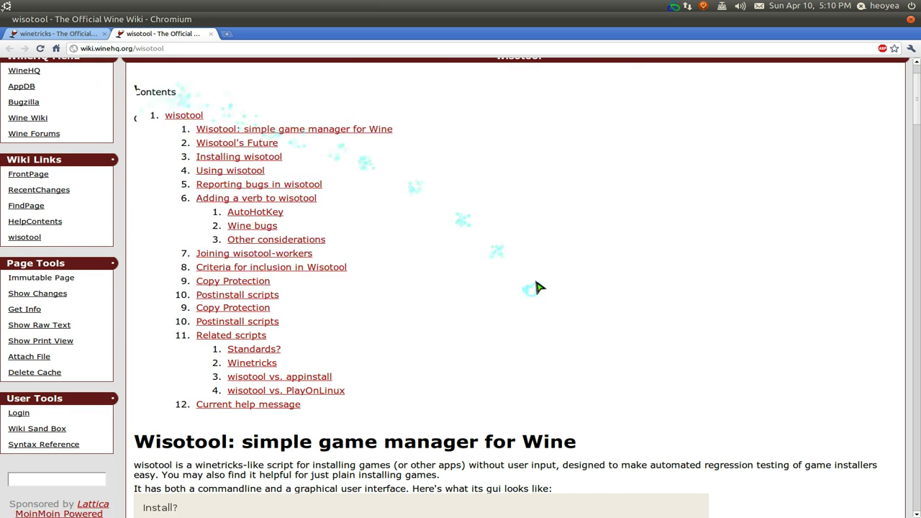
scroll(538, 288, "down", 6)
scroll(347, 381, "down", 5)
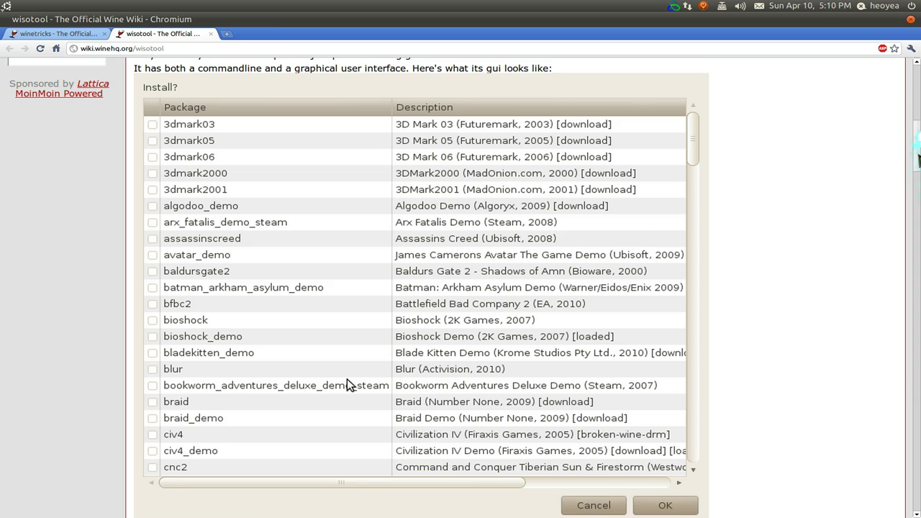
left_click_drag(919, 154, 904, 104)
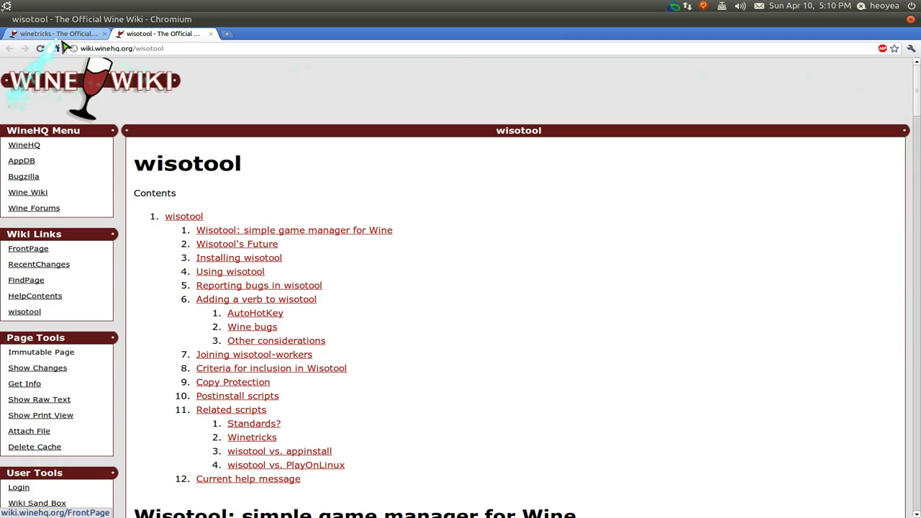
left_click(58, 33)
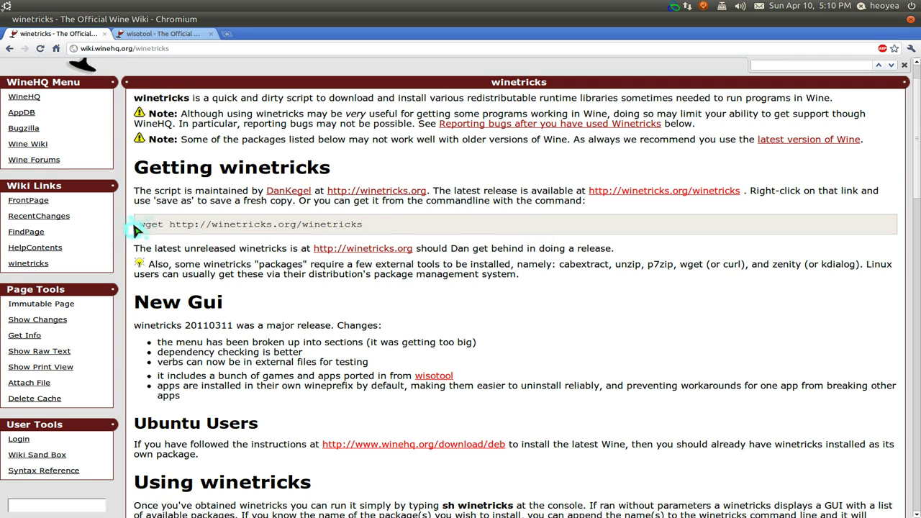
left_click_drag(138, 225, 373, 228)
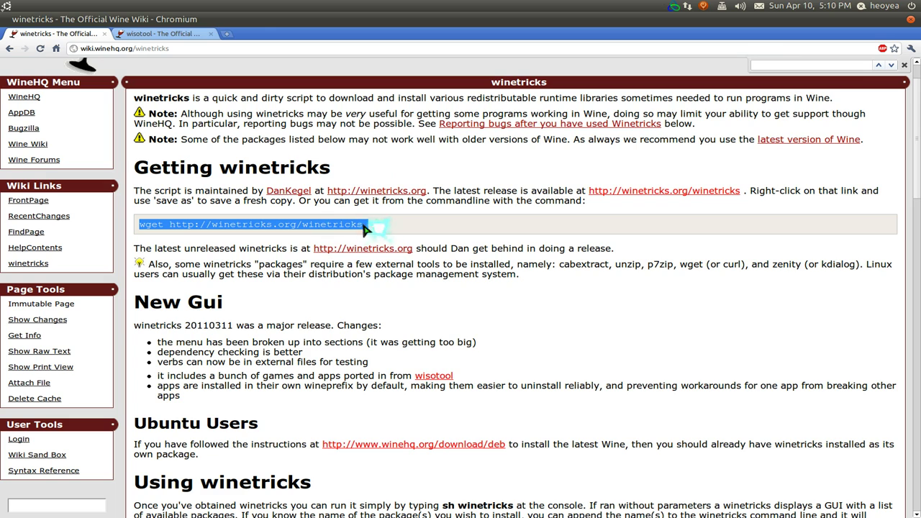
right_click(360, 229)
left_click(364, 232)
key("alt+Tab")
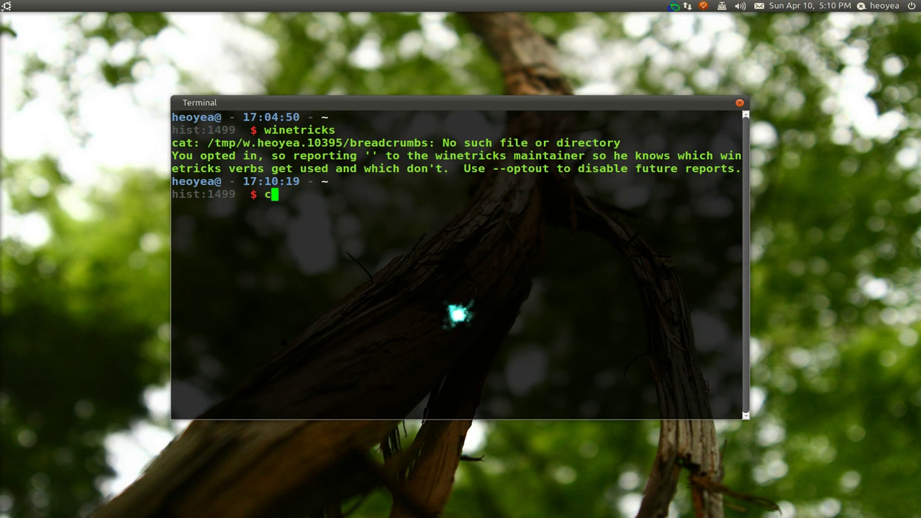
key("Return")
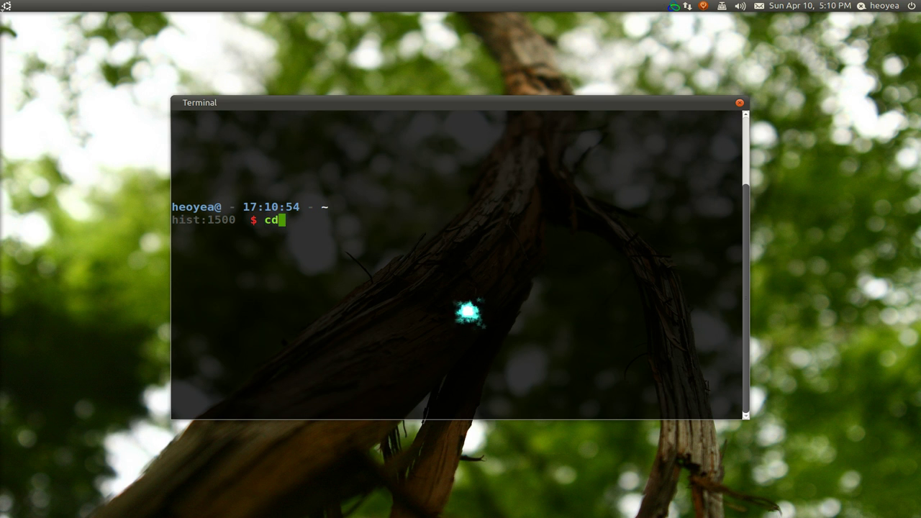
type("cd Desktop/")
key("Return")
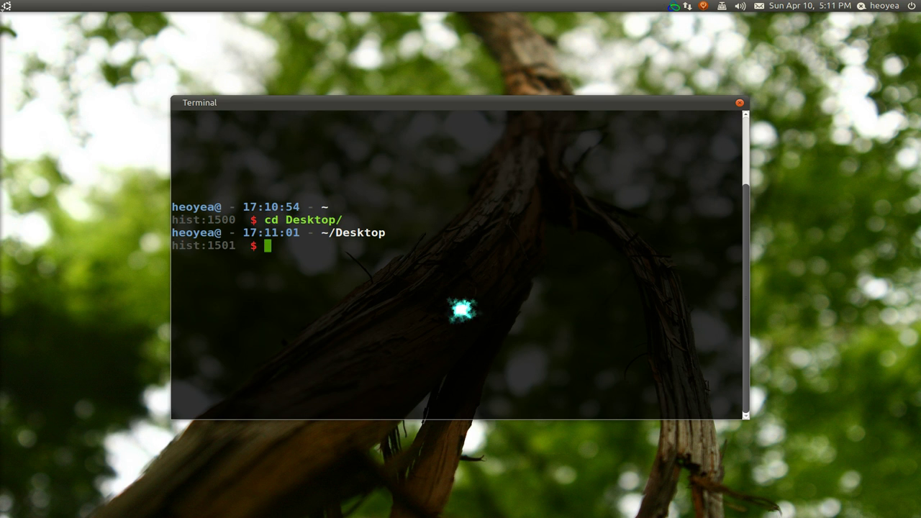
type("wget http://winetricks.org/winetricks")
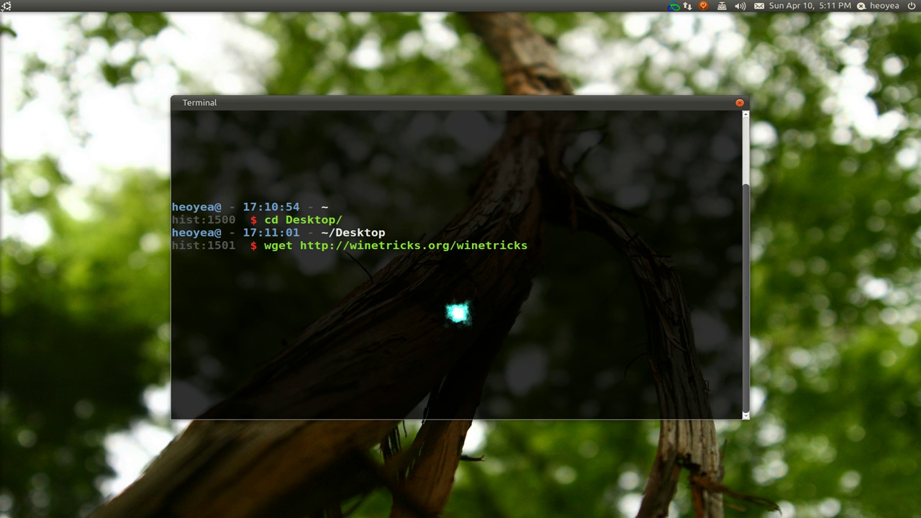
key("Return")
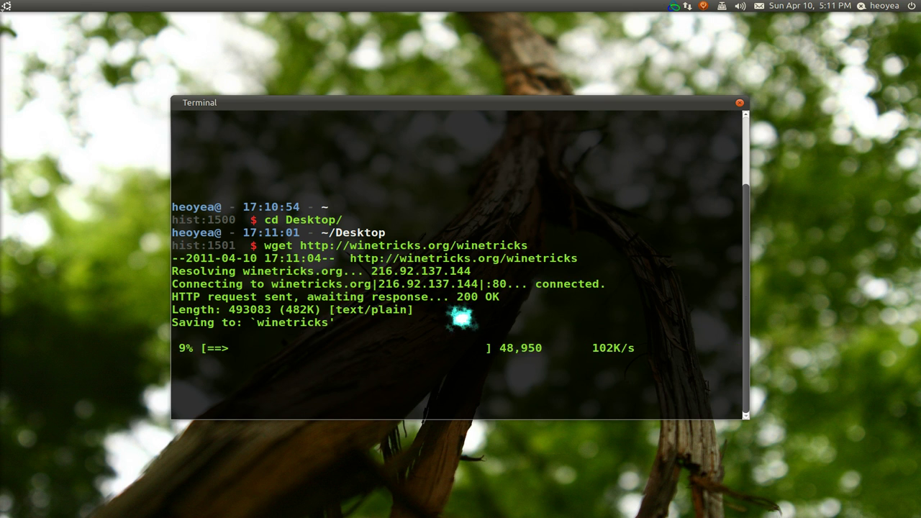
Select the downloaded winetricks file on the desktop and bring up its context menu
left_click_drag(86, 89, 24, 36)
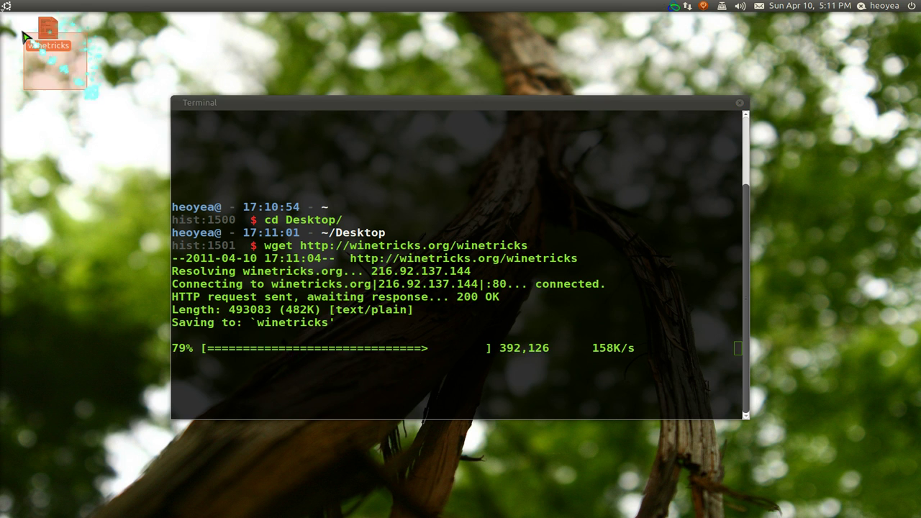
left_click(40, 97)
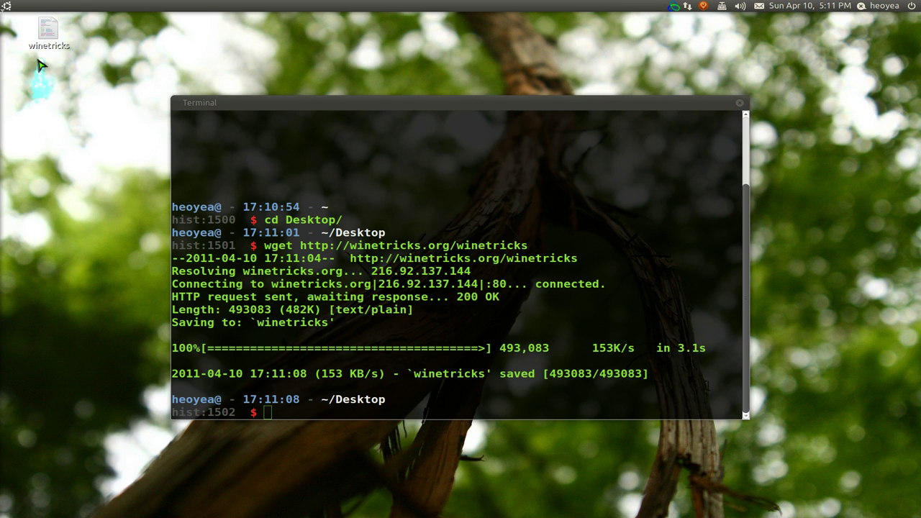
right_click(48, 33)
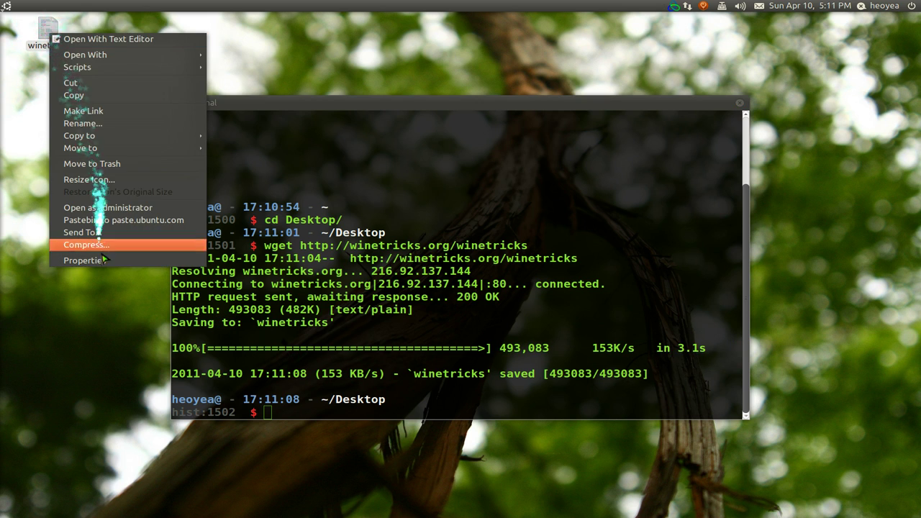
Enable 'Allow executing file as program' in the winetricks file's Permissions properties
left_click(103, 260)
left_click(446, 164)
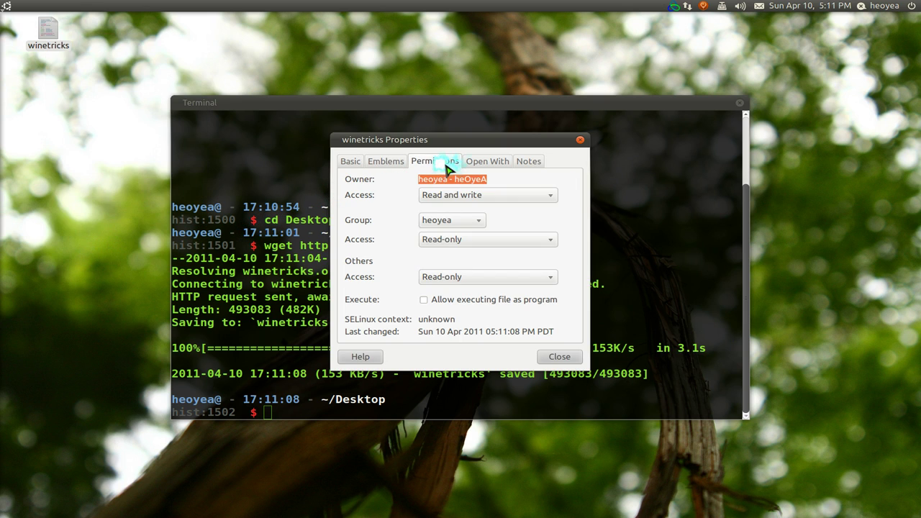
left_click(424, 300)
left_click(547, 358)
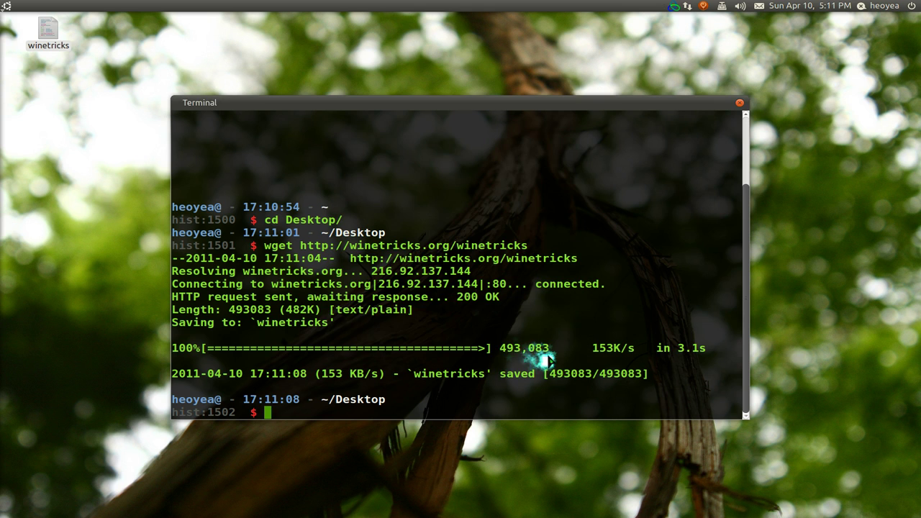
Close the terminal, run winetricks in a terminal, then cancel its prefix chooser
left_click(56, 205)
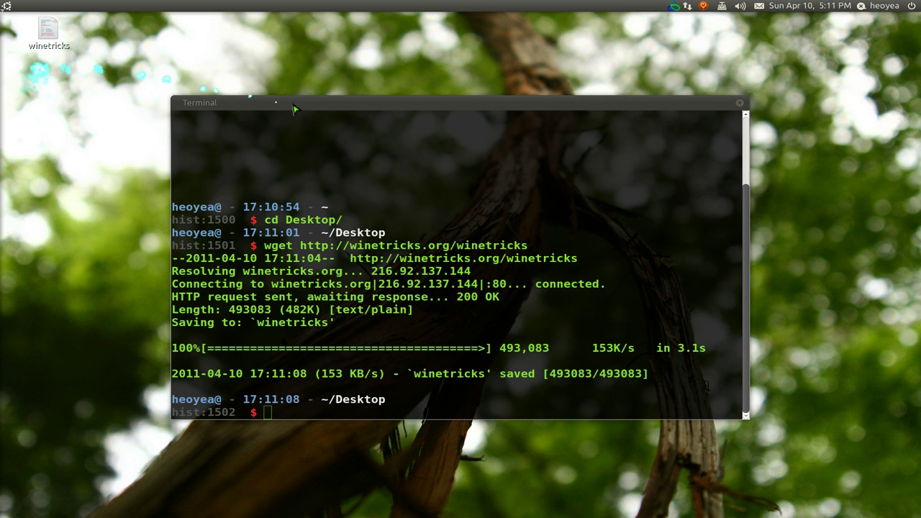
left_click(739, 103)
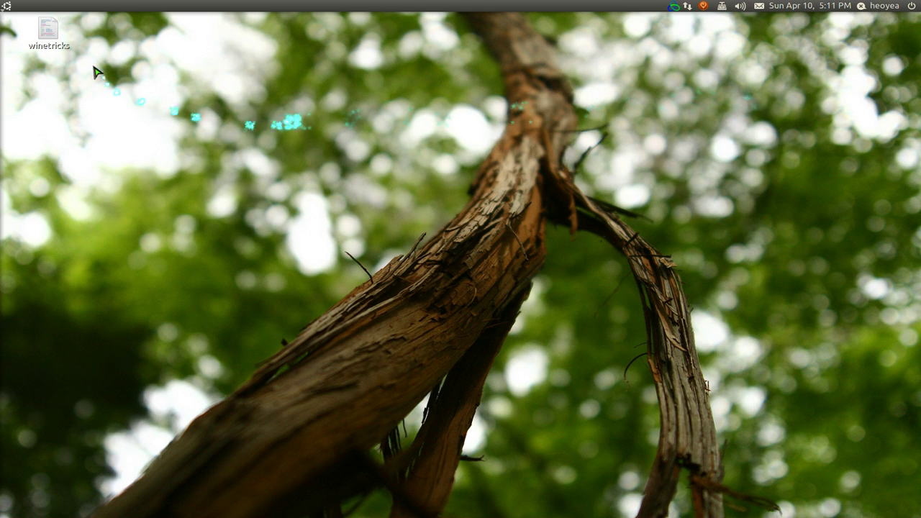
double_click(44, 30)
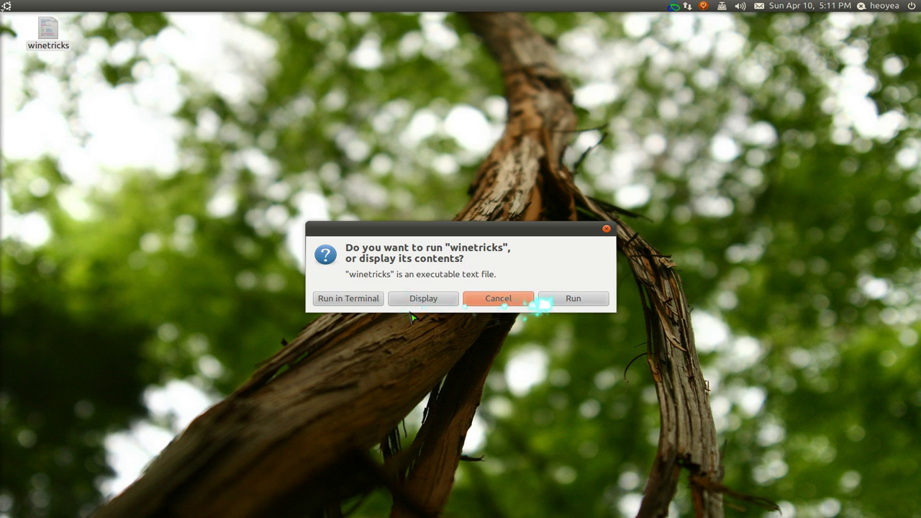
left_click(348, 299)
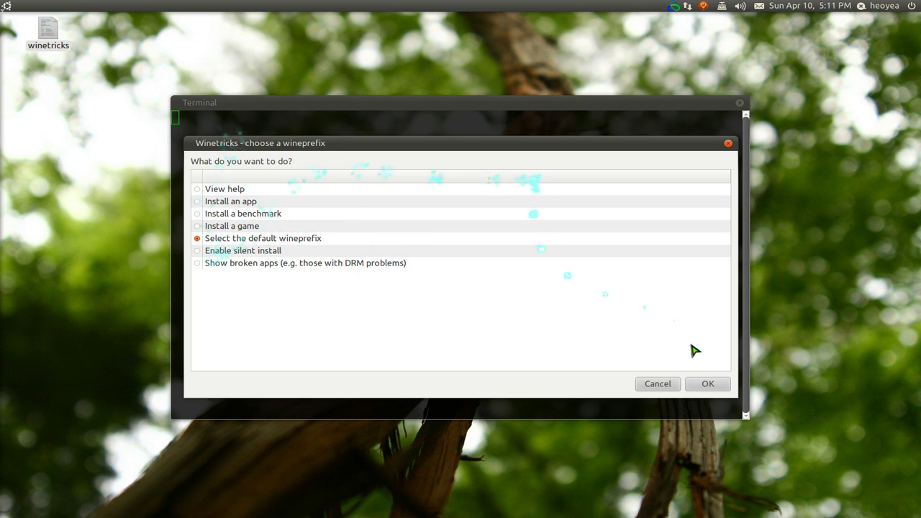
left_click(664, 385)
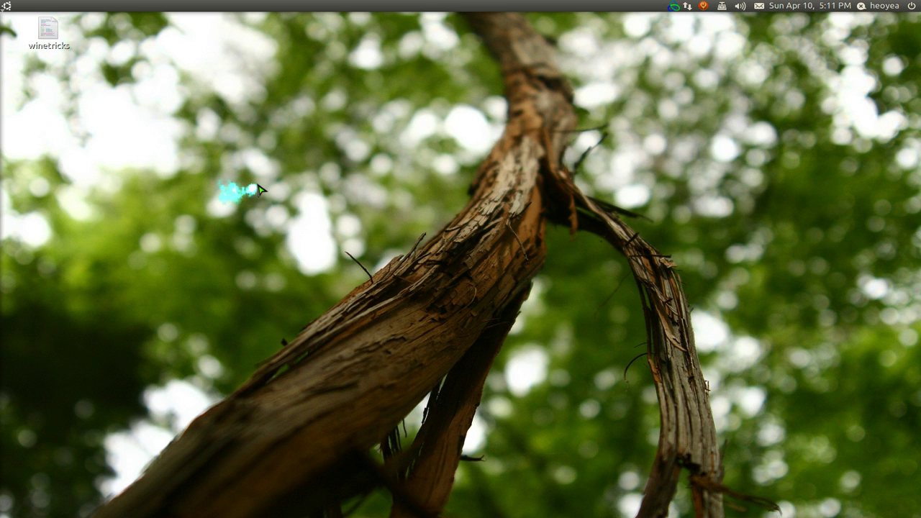
Launch a new Terminal from Kupfer and run 'zzz winetrick' to list the winetricks aliases
key("ctrl+space")
type("te")
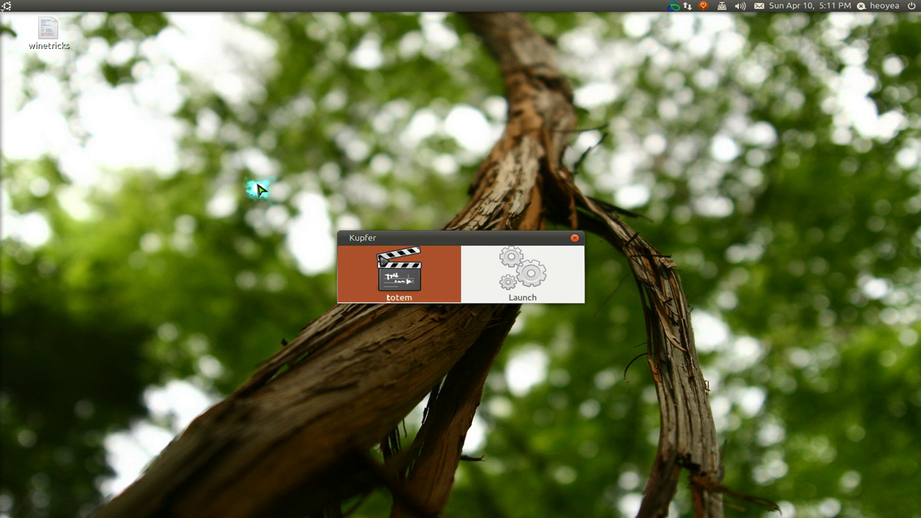
key("Return")
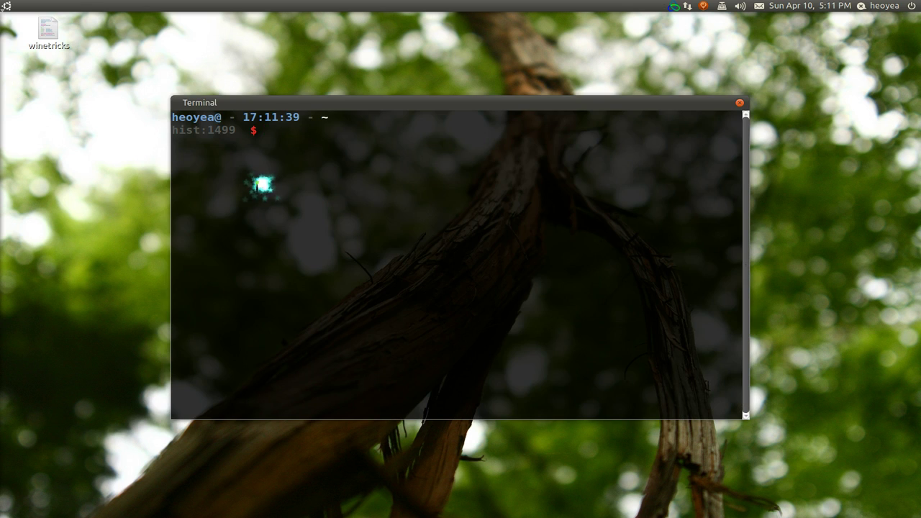
type("zzz")
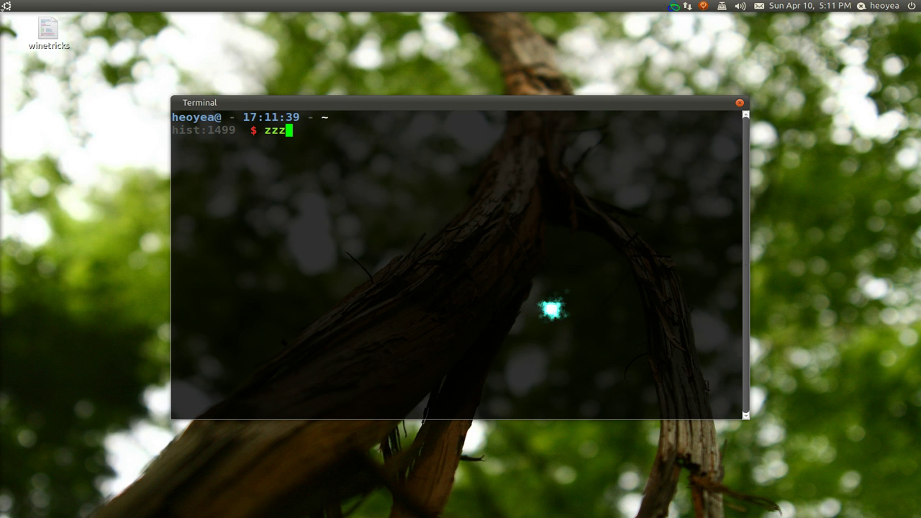
type(" winetrick")
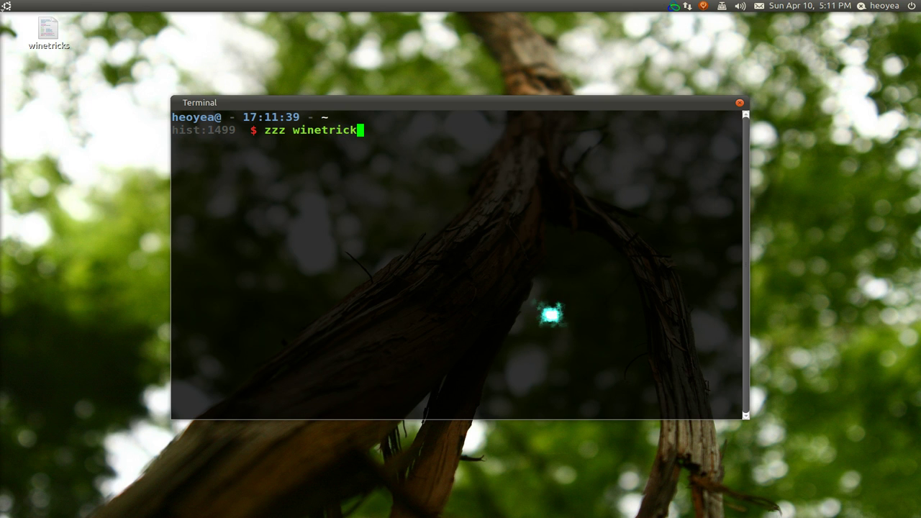
key("Return")
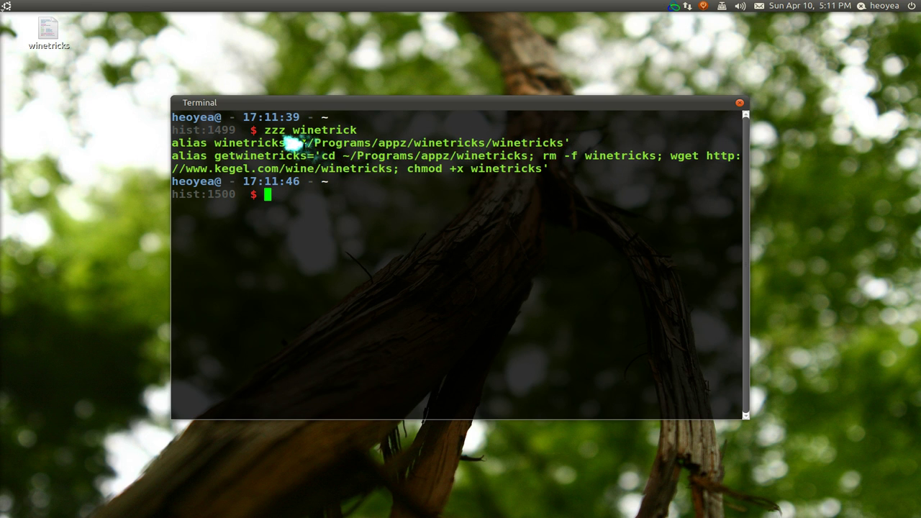
left_click_drag(300, 144, 566, 153)
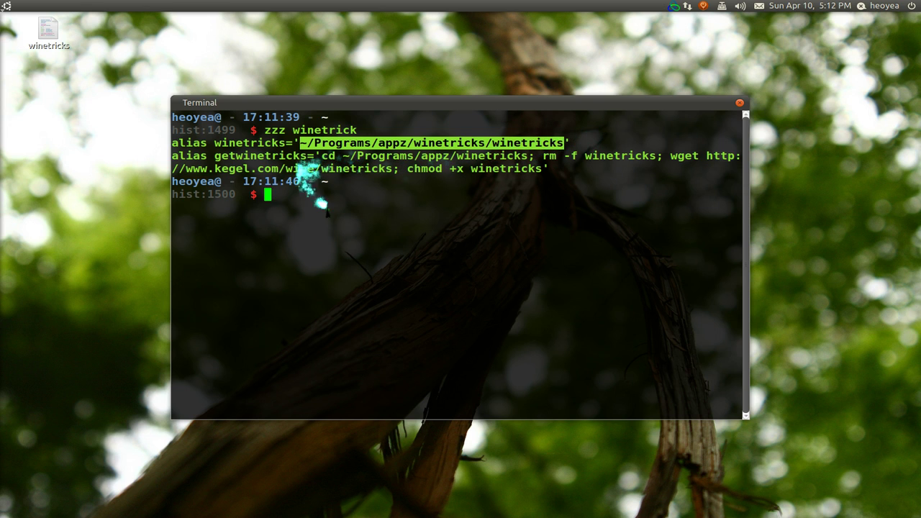
left_click(318, 195)
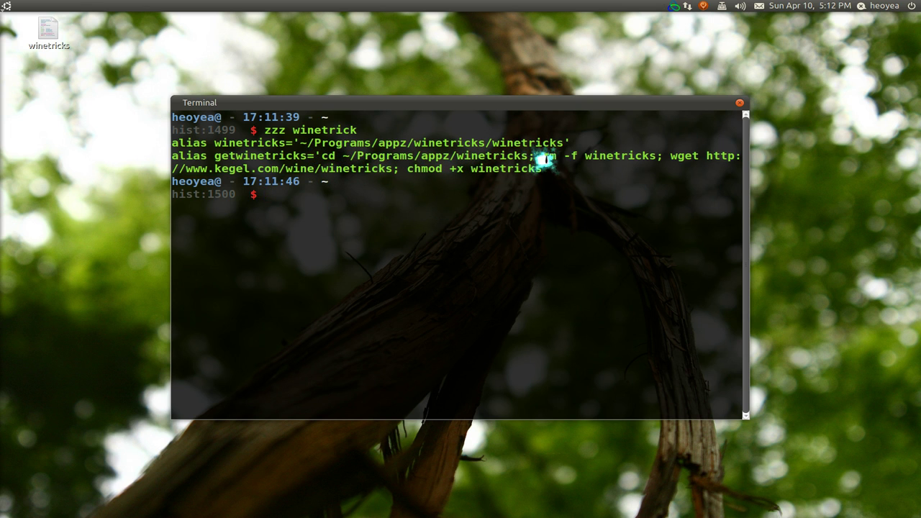
left_click_drag(543, 159, 656, 158)
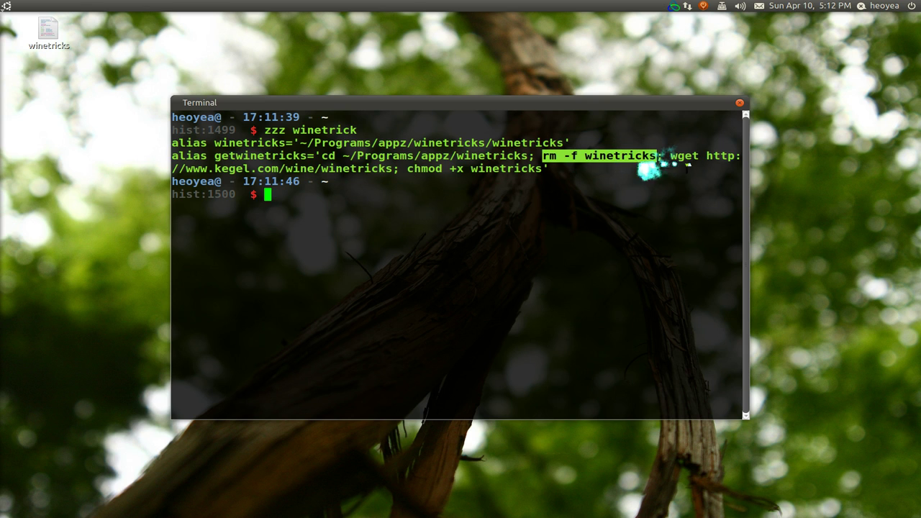
left_click(658, 175)
left_click_drag(669, 155, 536, 171)
double_click(407, 194)
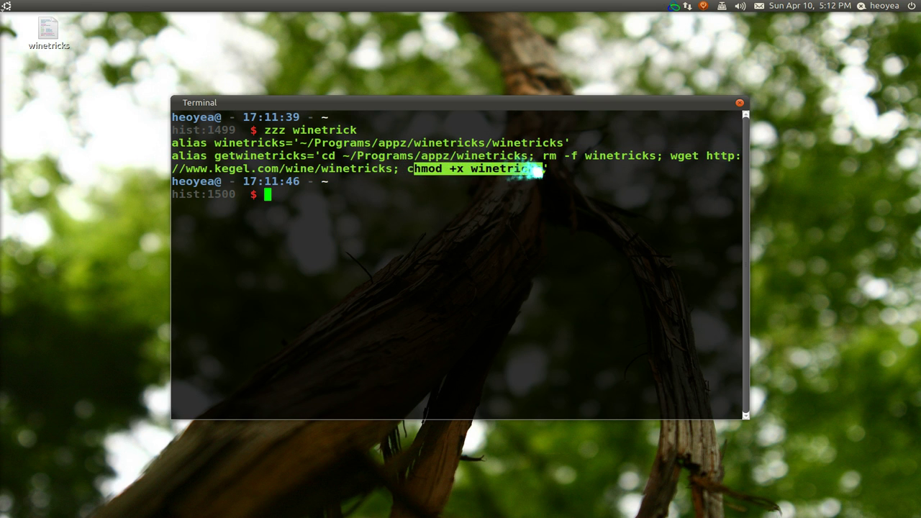
left_click(536, 171)
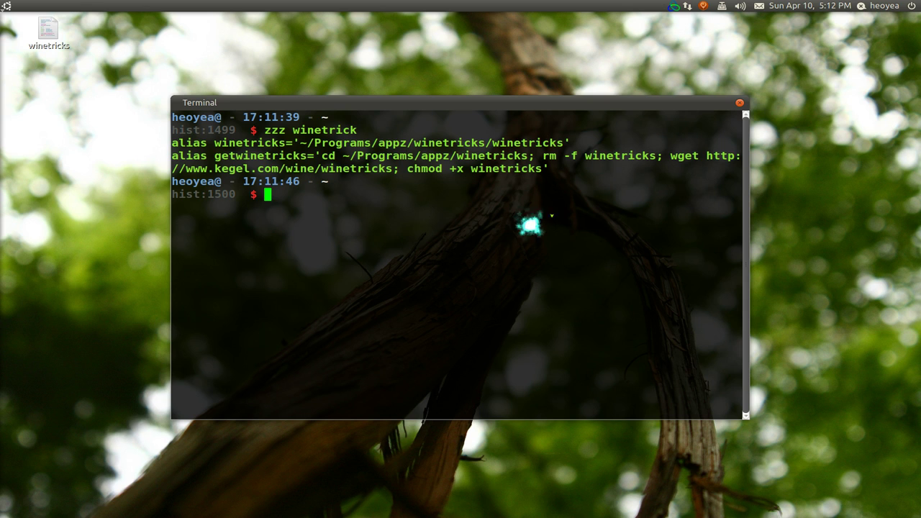